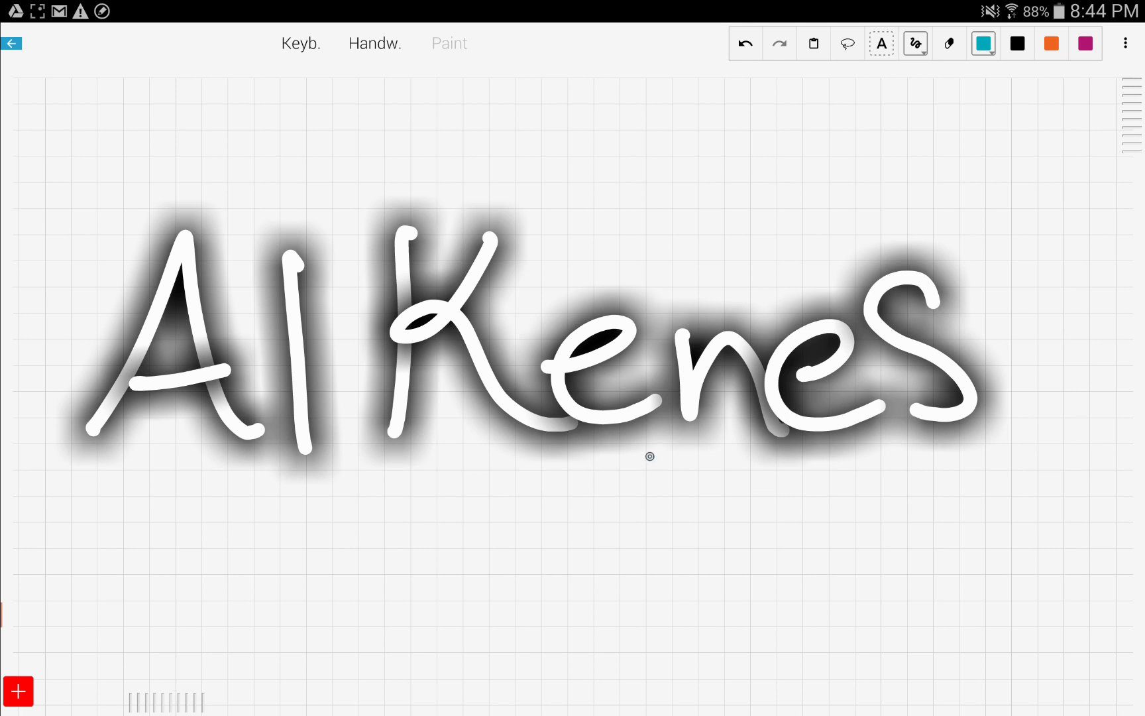
Step: Underline the title in cyan, then write 'ene' and 'C=C' below the underline
left_click_drag(606, 471, 790, 475)
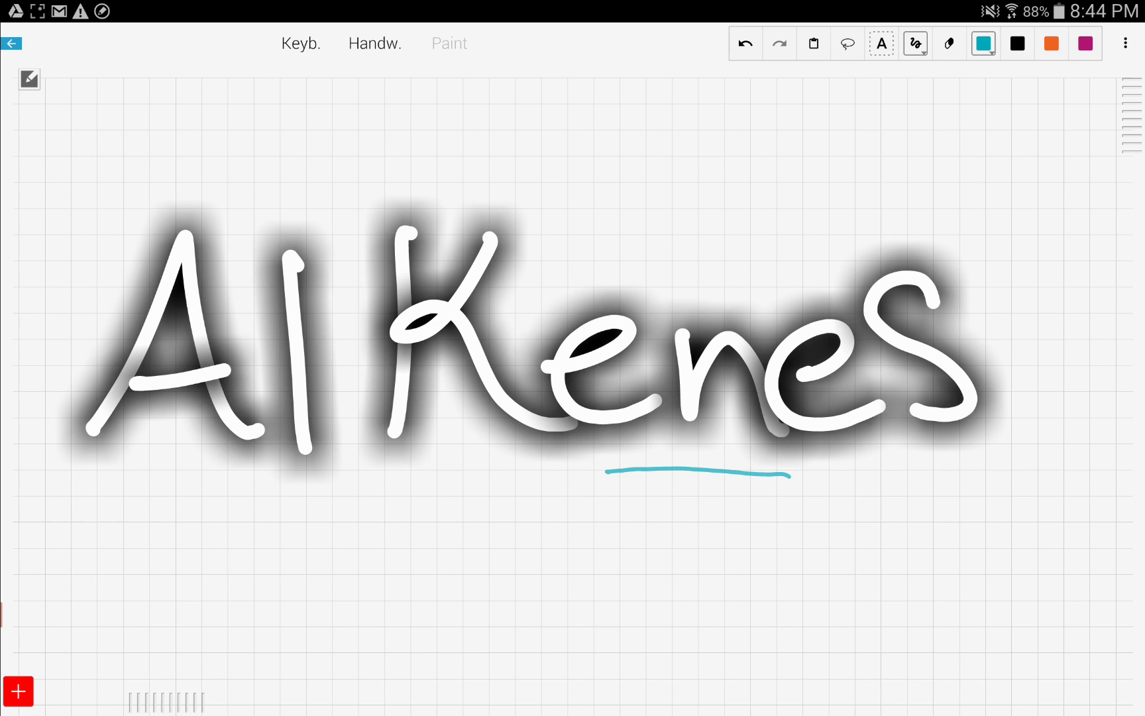
mouse_move(490, 562)
left_mouse_down()
mouse_move(507, 576)
mouse_move(559, 574)
left_mouse_up()
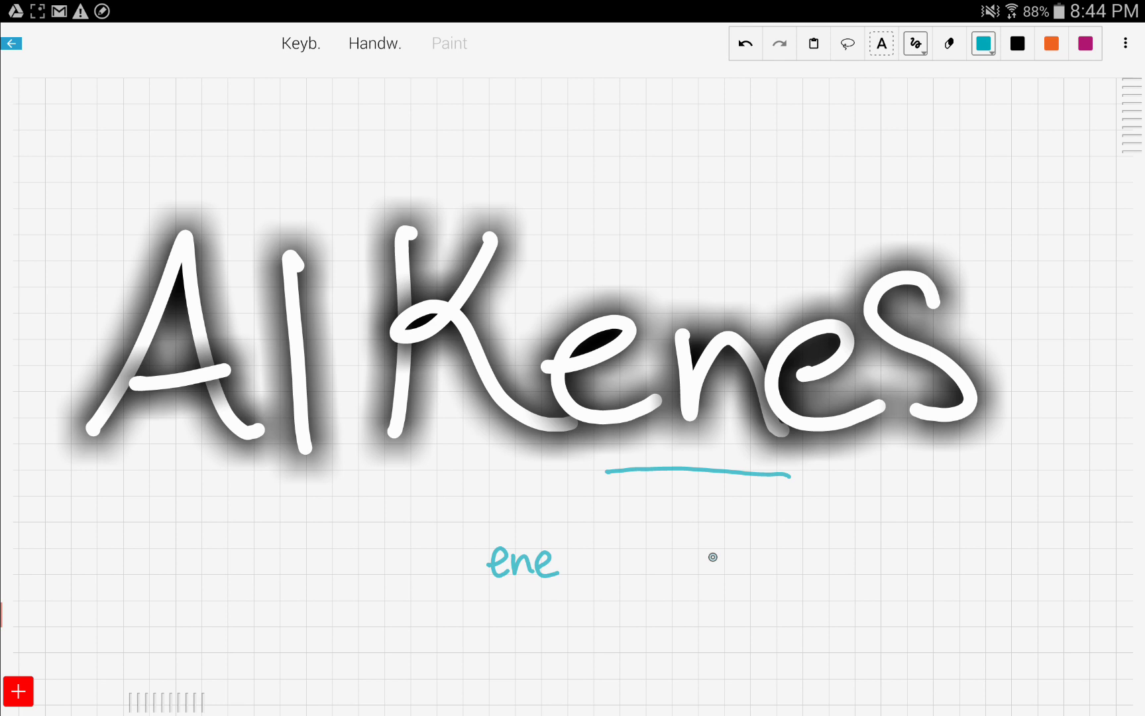
mouse_move(728, 550)
left_mouse_down()
mouse_move(729, 571)
mouse_move(757, 560)
left_mouse_up()
left_click_drag(735, 569, 757, 569)
left_click_drag(782, 552, 781, 574)
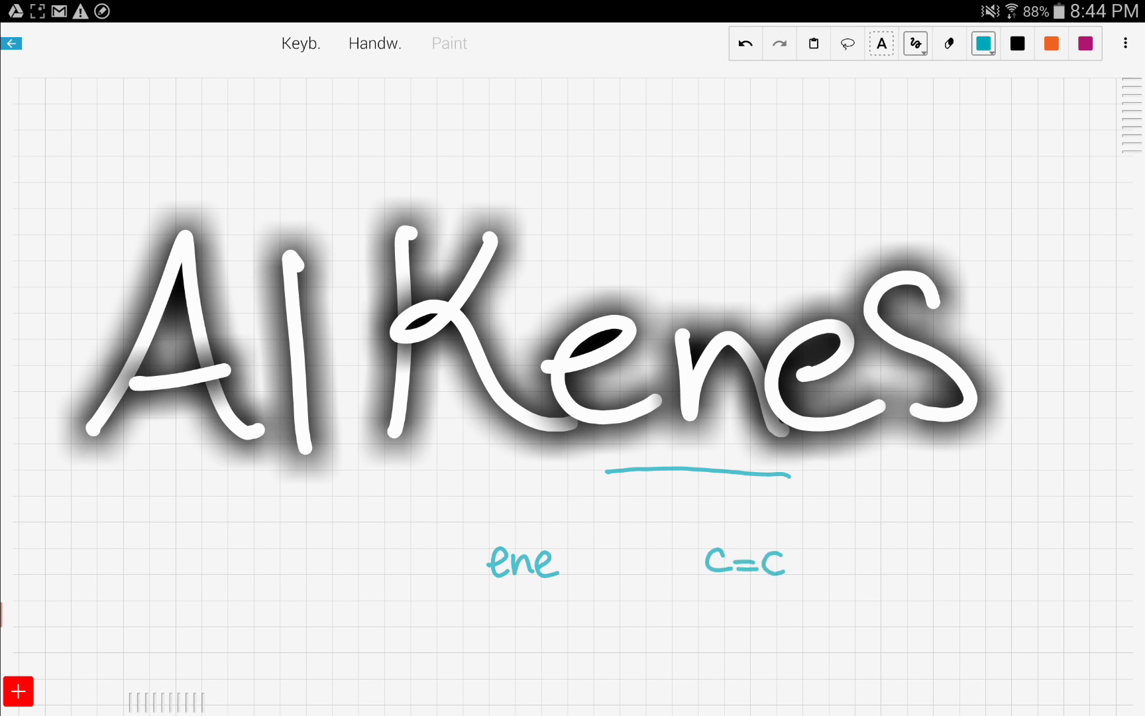
Step: Draw an arrow below C=C, erase the bad attempt and write 'unsaturated' in cyan
mouse_move(694, 598)
left_mouse_down()
mouse_move(717, 627)
mouse_move(806, 618)
left_mouse_up()
left_click(950, 43)
left_click(984, 44)
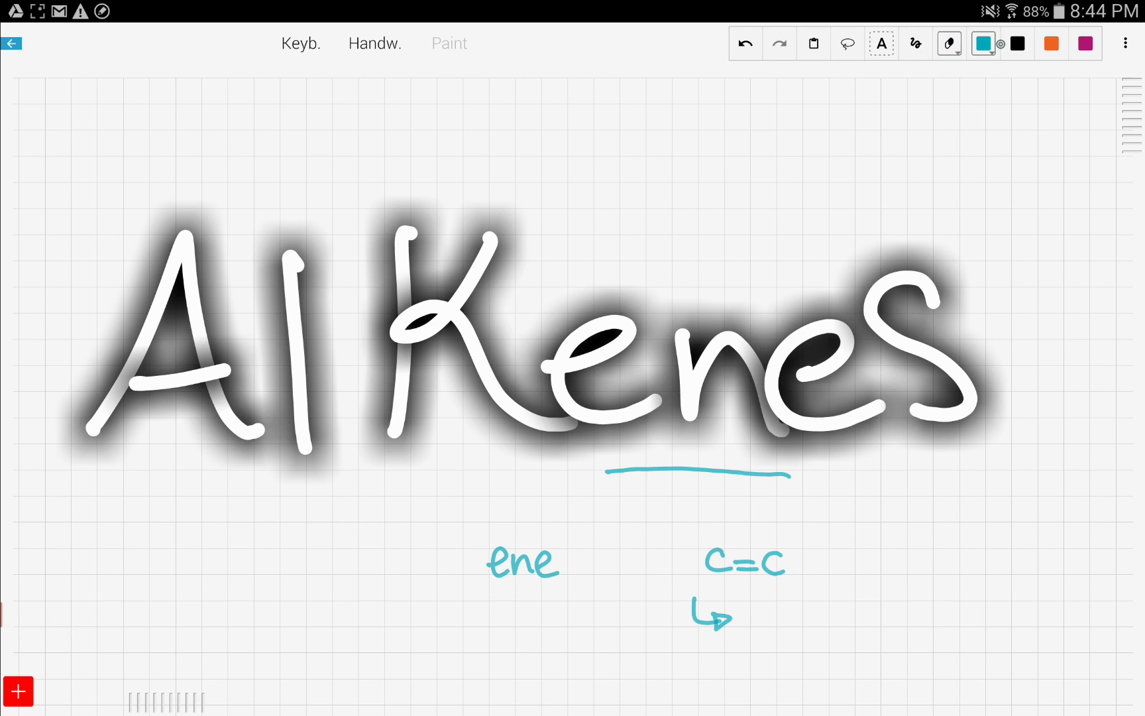
left_click(917, 113)
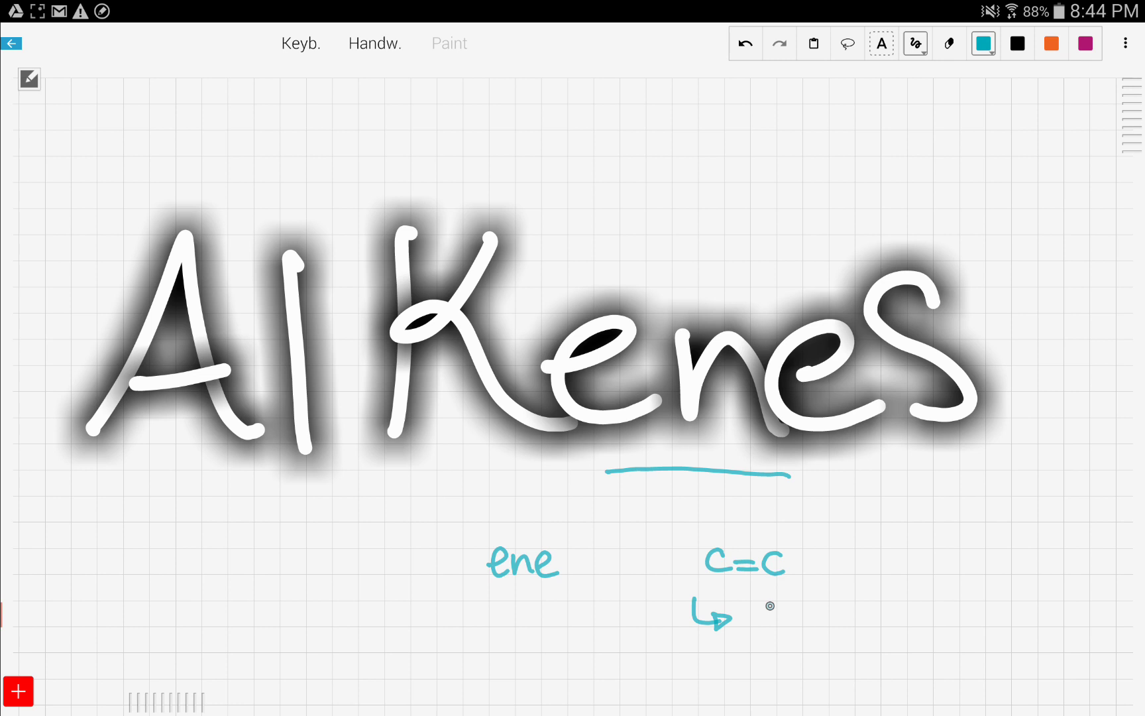
mouse_move(759, 612)
left_mouse_down()
mouse_move(912, 623)
mouse_move(927, 609)
left_mouse_up()
left_click_drag(864, 611, 904, 609)
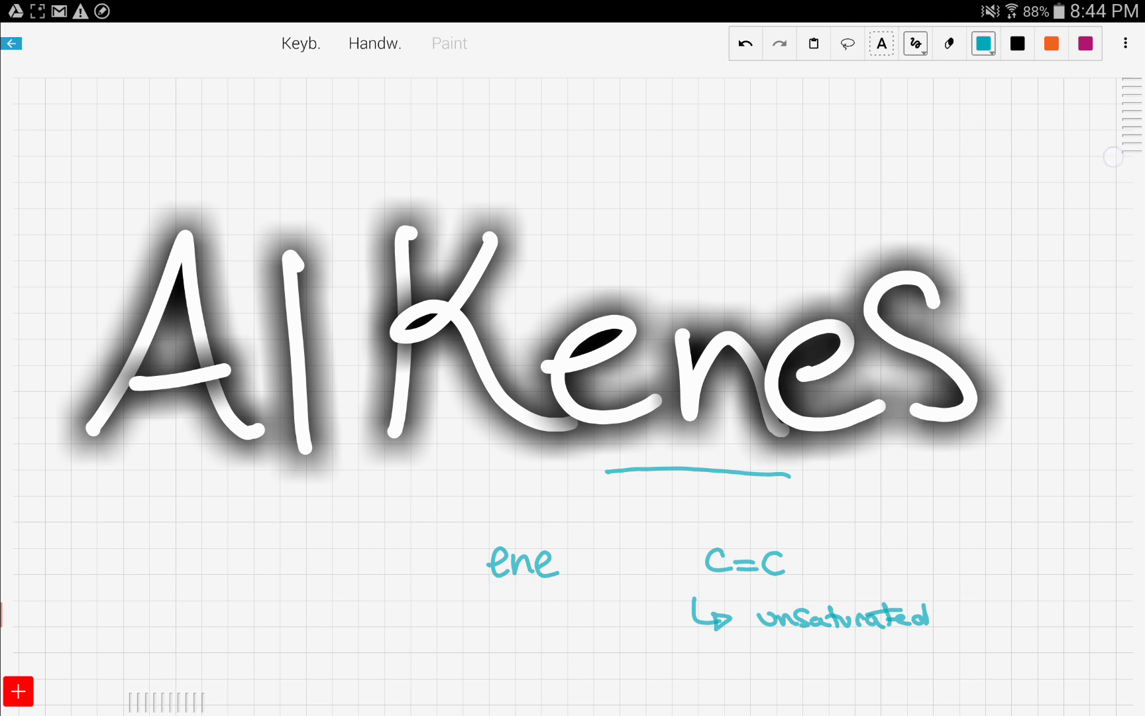
Step: Draw a second cyan arrow leading to the words 'Homologous Series'
left_click_drag(1127, 166, 1135, 262)
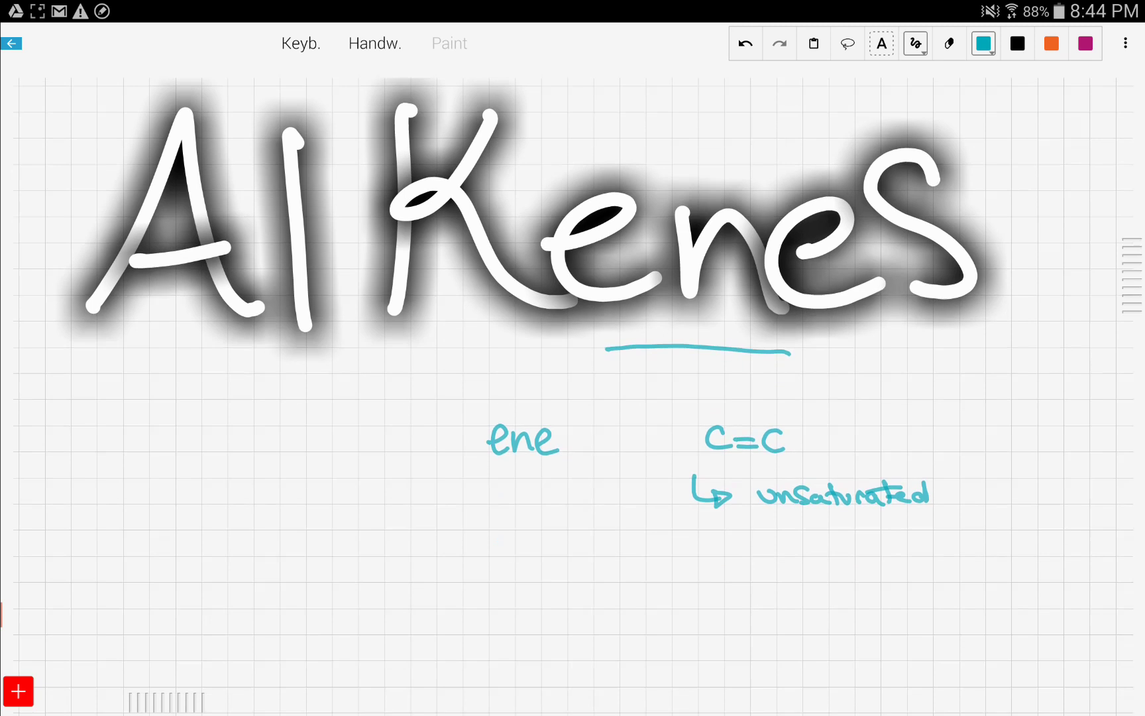
left_click_drag(680, 560, 692, 587)
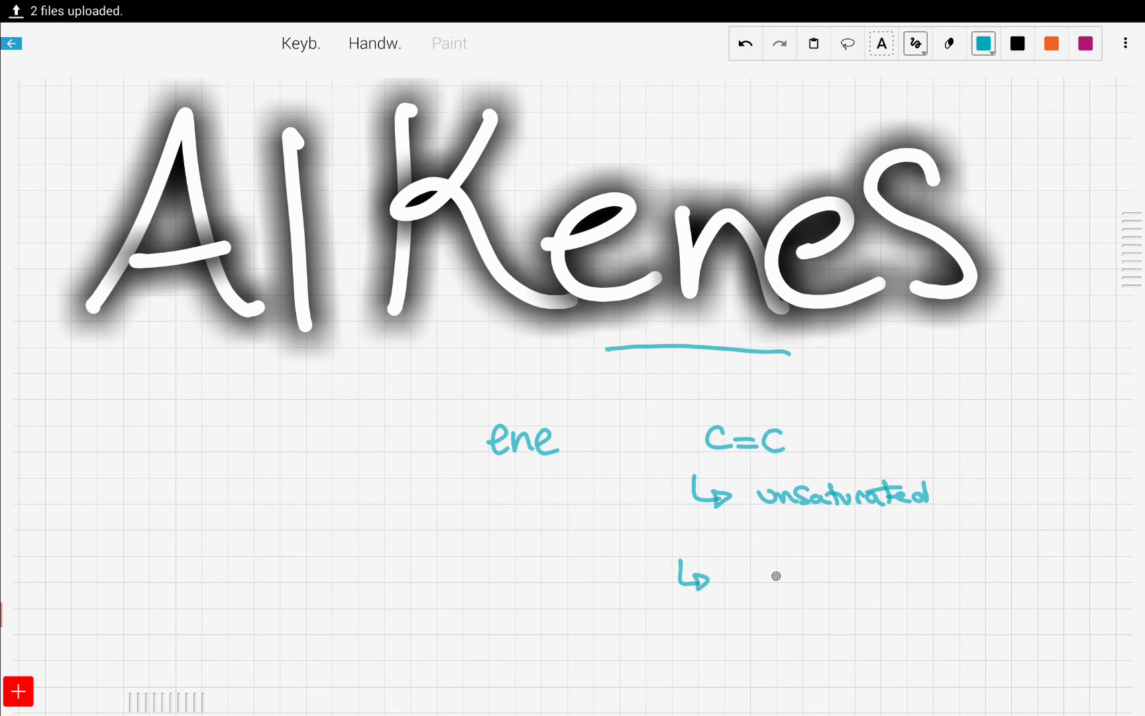
mouse_move(752, 563)
left_mouse_down()
mouse_move(753, 586)
mouse_move(770, 575)
left_mouse_up()
mouse_move(774, 571)
left_mouse_down()
mouse_move(776, 585)
mouse_move(855, 574)
mouse_move(861, 608)
left_mouse_up()
left_click_drag(889, 567, 944, 578)
left_click_drag(949, 573, 1003, 572)
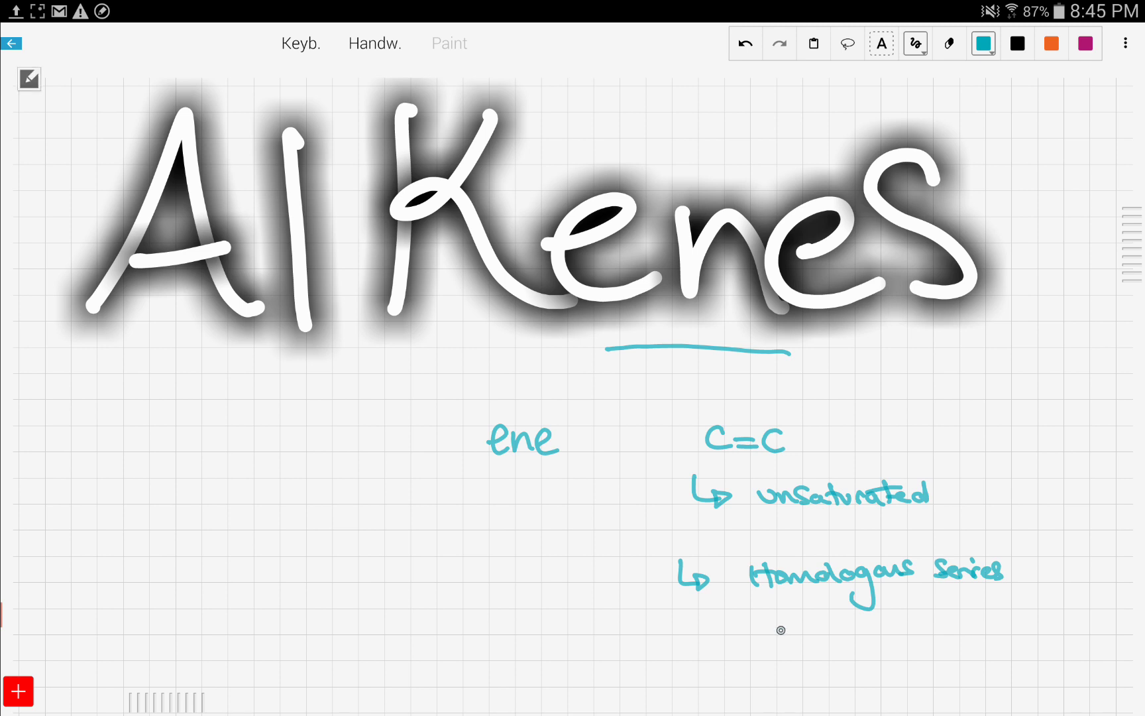
Step: Write the general formula CnH2n below 'Homologous Series' and scroll the page down
mouse_move(784, 616)
left_mouse_down()
mouse_move(782, 644)
mouse_move(800, 651)
left_mouse_up()
mouse_move(819, 618)
left_mouse_down()
mouse_move(820, 641)
mouse_move(834, 633)
left_mouse_up()
left_click_drag(837, 642, 873, 655)
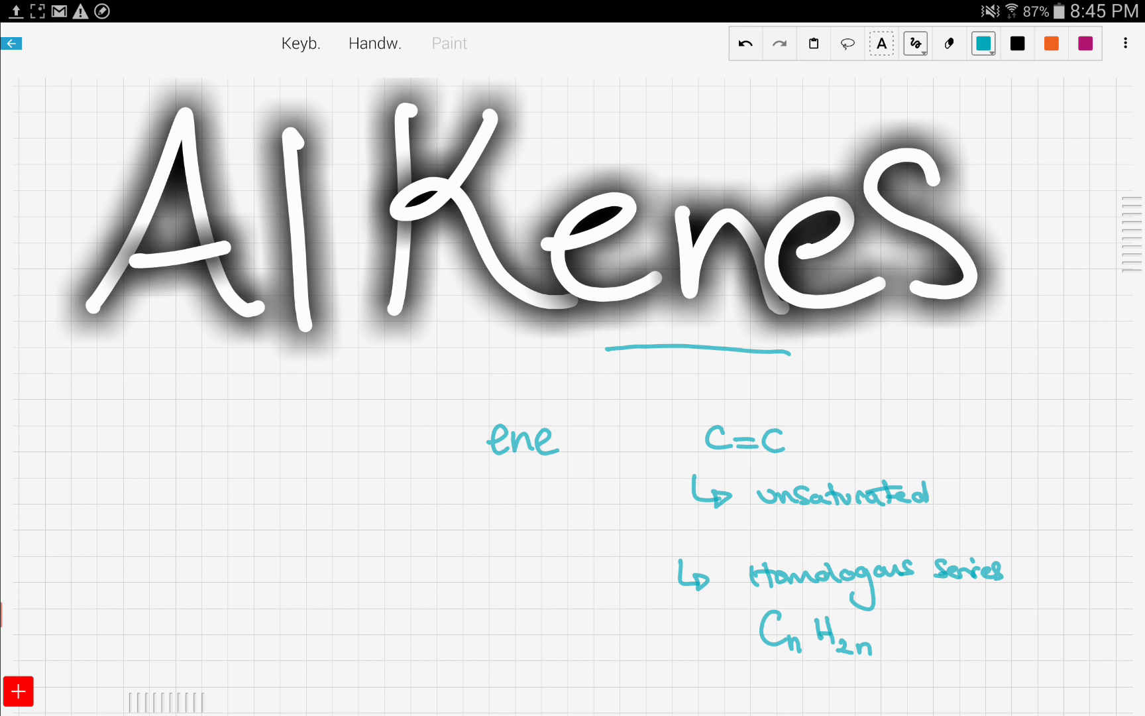
left_click_drag(1132, 233, 1128, 653)
Step: Switch to magenta ink and write 'n = 2' with 'C2H4' beneath it
left_click(1085, 43)
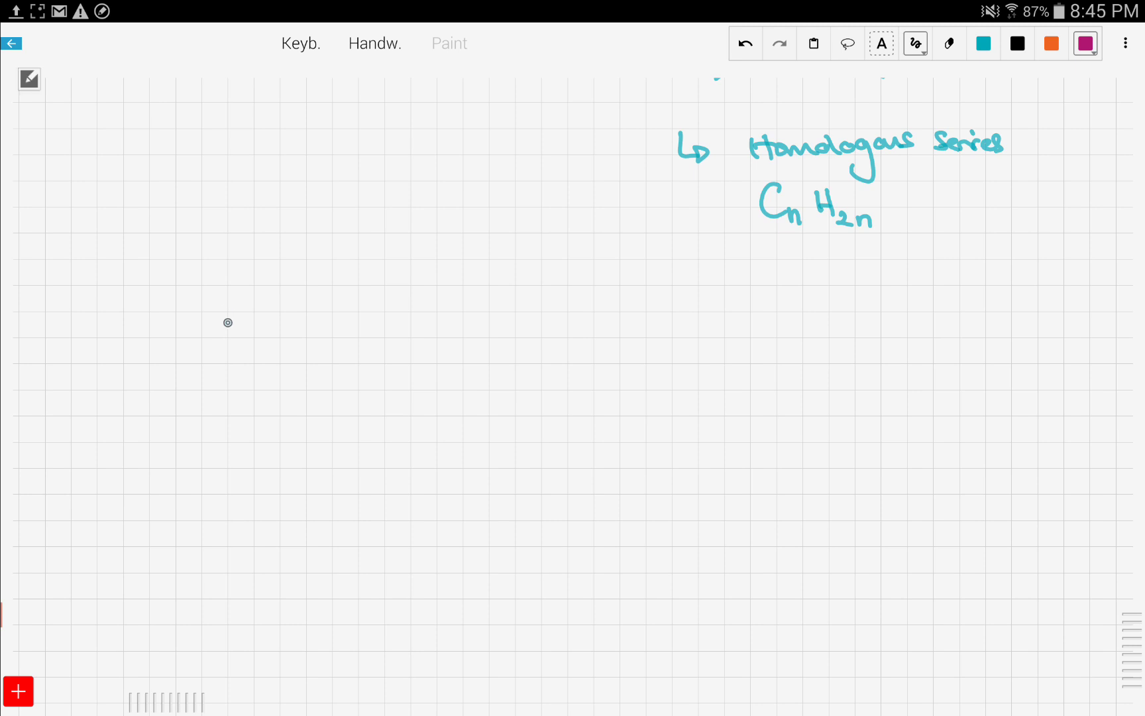
left_click_drag(220, 323, 232, 339)
left_click_drag(244, 329, 259, 328)
left_click_drag(245, 336, 283, 343)
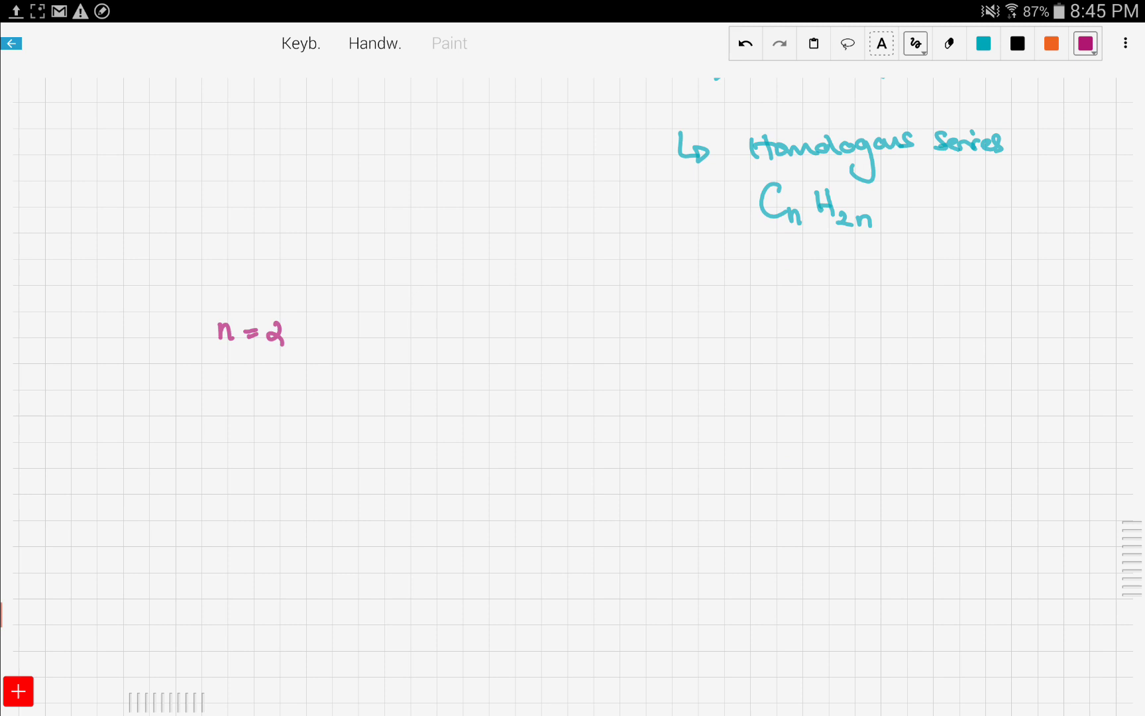
mouse_move(250, 400)
left_mouse_down()
mouse_move(256, 440)
mouse_move(270, 441)
left_mouse_up()
left_click_drag(292, 397, 292, 420)
left_click_drag(304, 396, 305, 419)
mouse_move(291, 411)
left_mouse_down()
mouse_move(331, 434)
mouse_move(327, 449)
left_mouse_up()
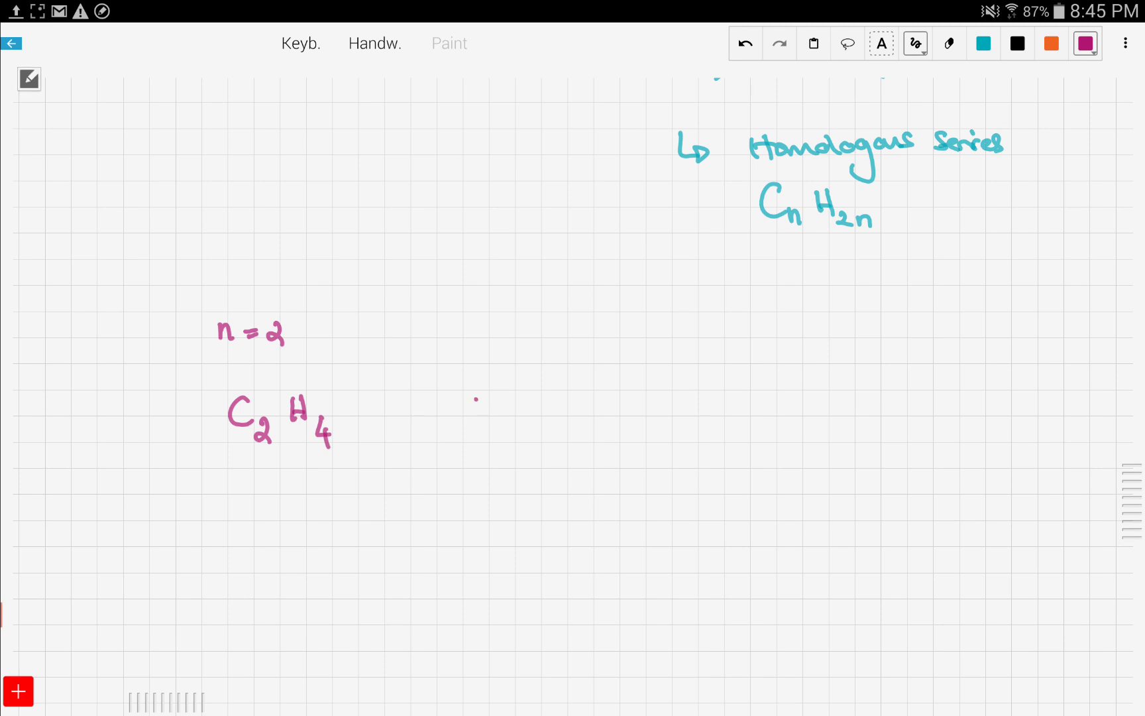
Step: Write the name 'Ethene' beside C2H4
left_click_drag(462, 402, 474, 399)
mouse_move(463, 403)
left_mouse_down()
mouse_move(464, 426)
mouse_move(475, 424)
left_mouse_up()
mouse_move(486, 401)
left_mouse_down()
mouse_move(489, 425)
mouse_move(499, 404)
left_mouse_up()
mouse_move(497, 400)
left_mouse_down()
mouse_move(520, 425)
mouse_move(567, 425)
left_mouse_up()
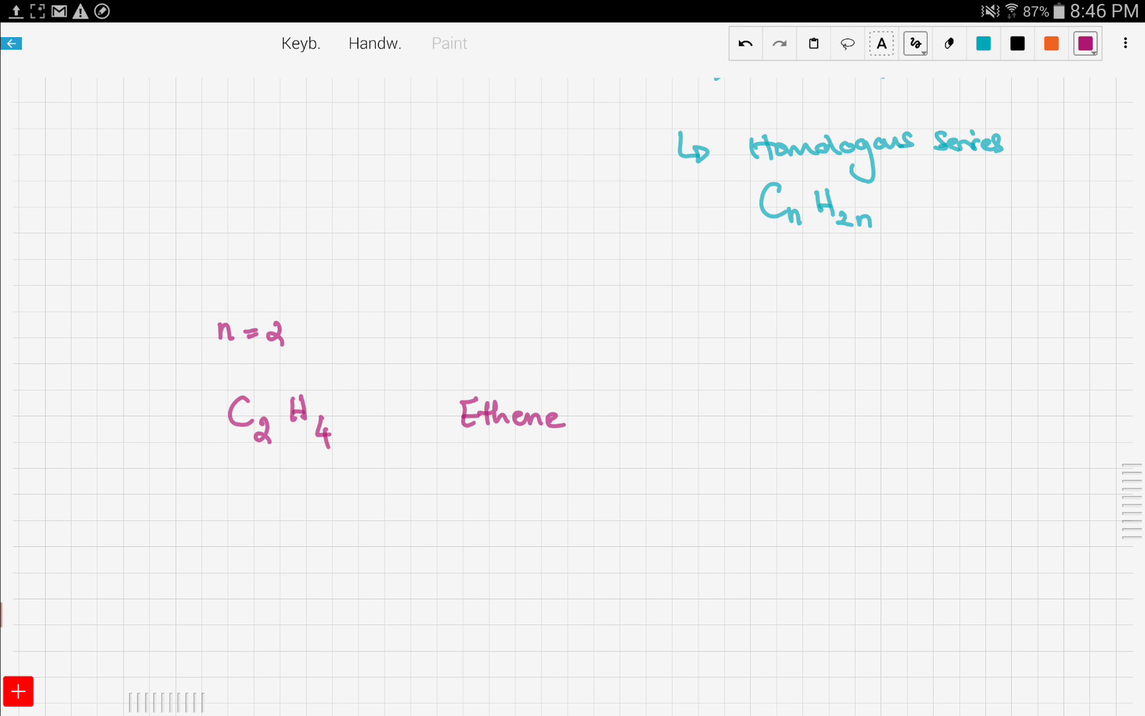
Step: Draw ethene's C=C double bond with hydrogens above and below the left carbon
mouse_move(769, 393)
left_mouse_down()
mouse_move(753, 404)
mouse_move(773, 417)
left_mouse_up()
left_click_drag(776, 406, 827, 411)
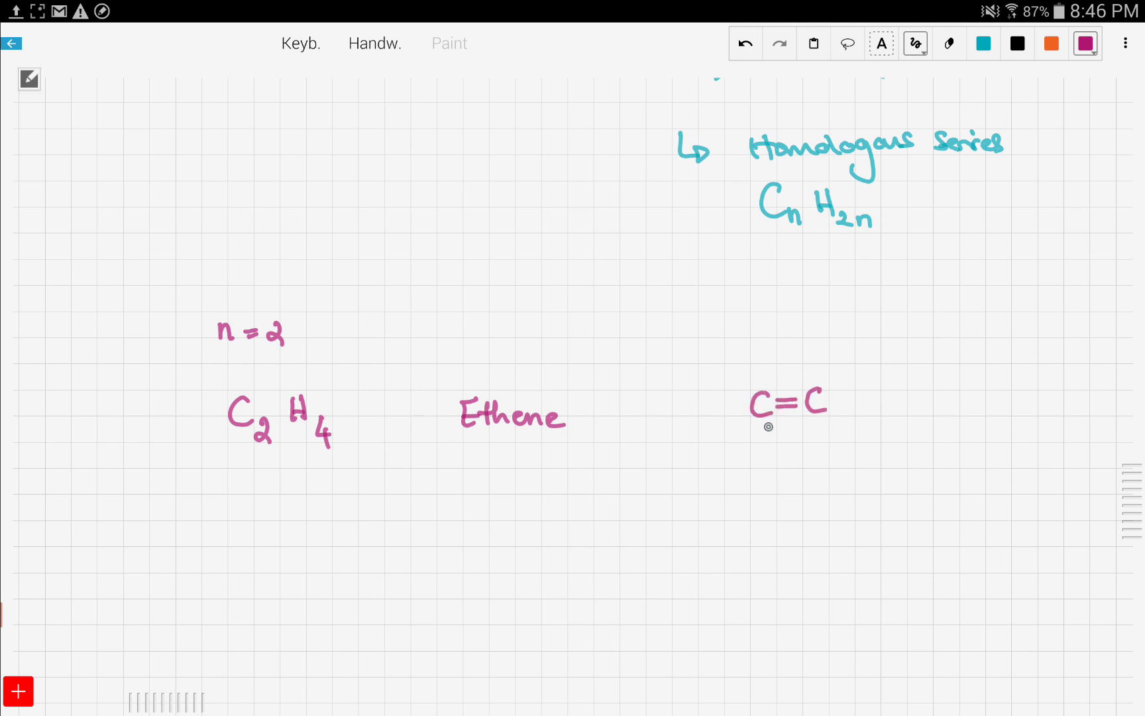
left_click_drag(756, 438, 755, 497)
left_click_drag(764, 479, 765, 499)
left_click_drag(754, 489, 766, 489)
left_click_drag(747, 353, 748, 378)
left_click_drag(746, 324, 746, 343)
mouse_move(753, 322)
left_mouse_down()
mouse_move(759, 342)
mouse_move(812, 377)
left_mouse_up()
Step: Add the upper and lower hydrogens to ethene's right carbon
mouse_move(803, 320)
left_mouse_down()
mouse_move(804, 335)
mouse_move(821, 338)
left_mouse_up()
left_click_drag(818, 427, 819, 451)
left_click_drag(820, 461, 829, 485)
left_click_drag(819, 476, 832, 473)
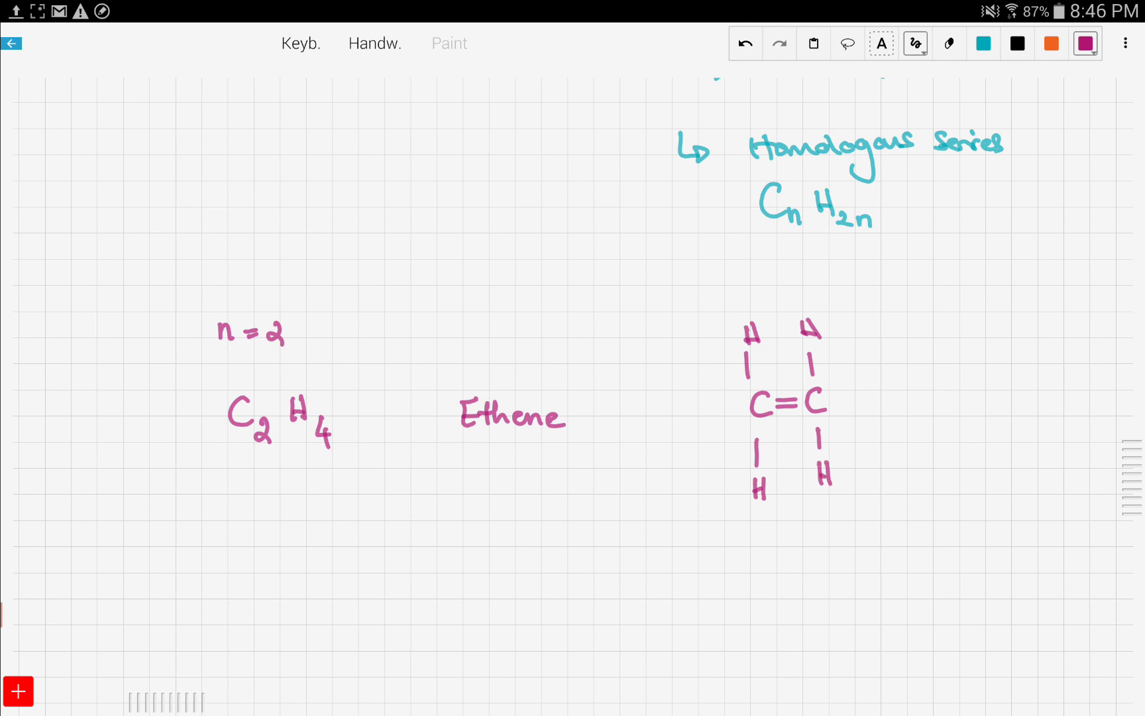
left_click_drag(1119, 478, 1122, 587)
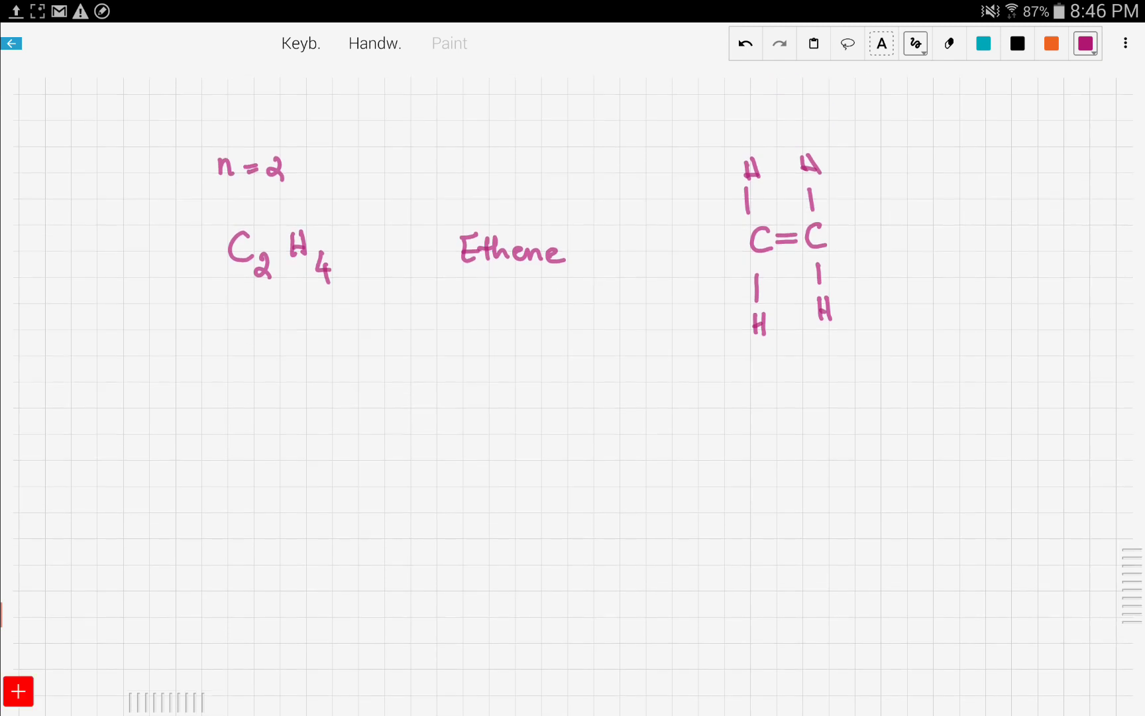
Step: Write 'n=3' and 'C3H6' below the C2H4 entry in magenta
mouse_move(240, 412)
left_mouse_down()
mouse_move(255, 427)
mouse_move(280, 426)
left_mouse_up()
mouse_move(286, 411)
left_mouse_down()
mouse_move(293, 432)
mouse_move(298, 415)
left_mouse_up()
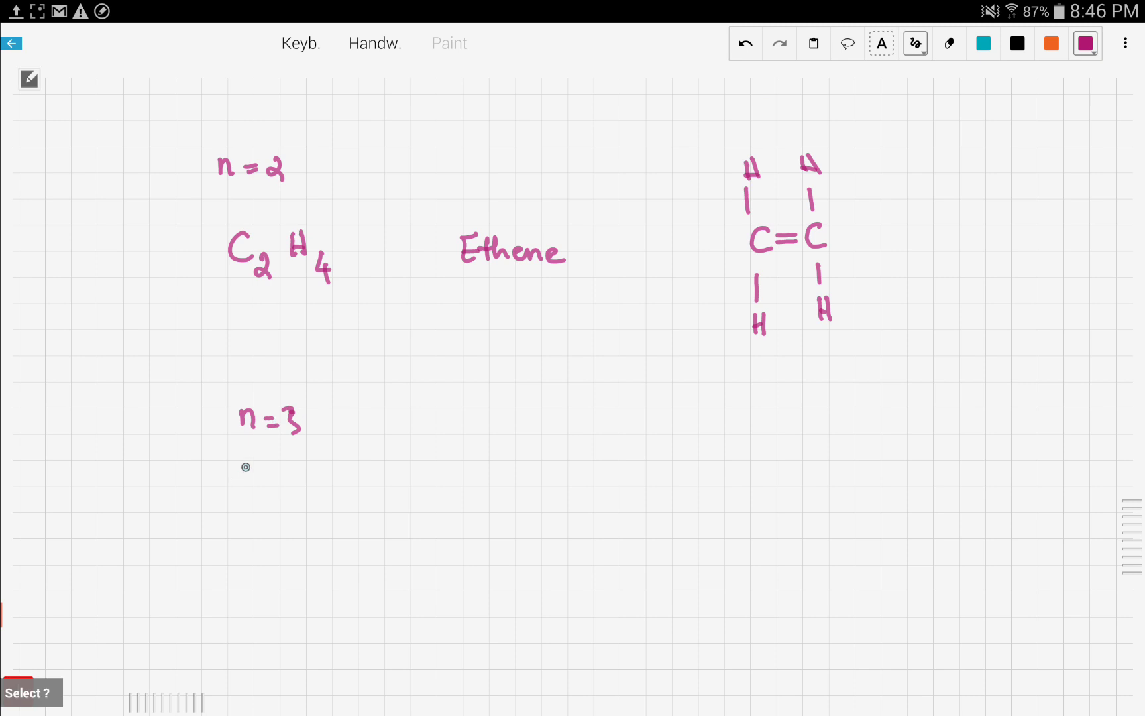
mouse_move(249, 467)
left_mouse_down()
mouse_move(247, 492)
mouse_move(277, 487)
left_mouse_up()
mouse_move(287, 459)
left_mouse_down()
mouse_move(289, 489)
mouse_move(292, 476)
mouse_move(302, 496)
left_mouse_up()
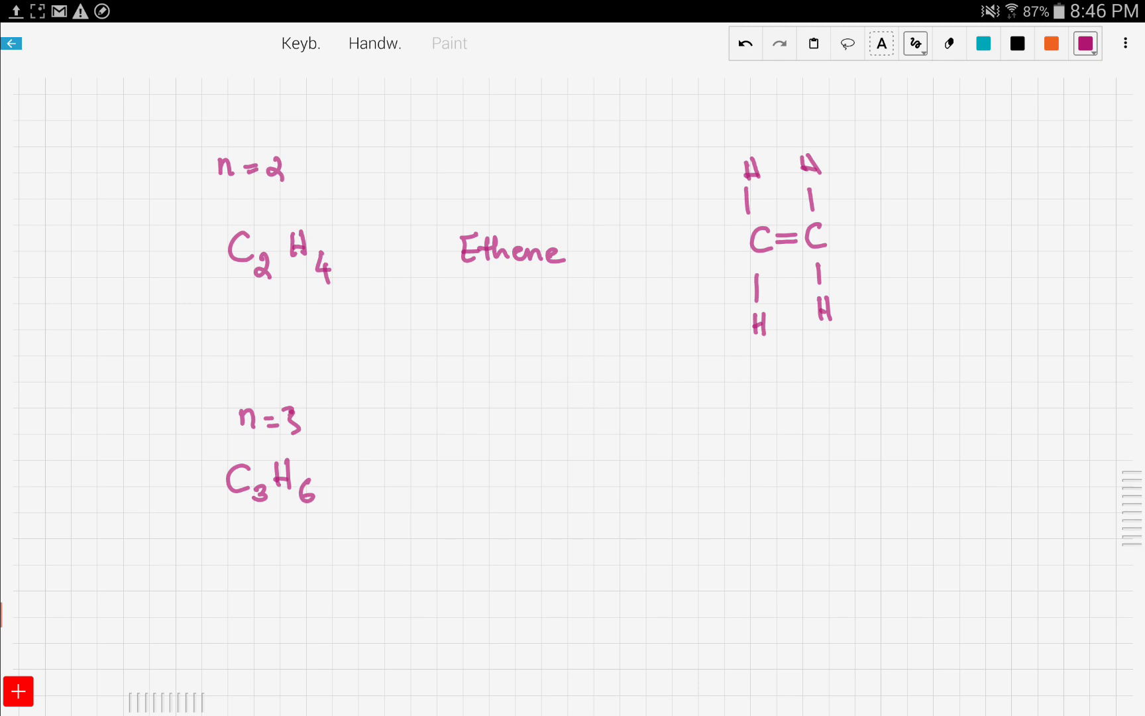
Step: Write the name 'propene' beside C3H6
mouse_move(457, 435)
left_mouse_down()
mouse_move(460, 467)
mouse_move(486, 439)
left_mouse_up()
left_click_drag(498, 443, 500, 443)
mouse_move(508, 437)
left_mouse_down()
mouse_move(509, 466)
mouse_move(518, 453)
left_mouse_up()
left_click_drag(521, 447, 549, 454)
left_click_drag(552, 447, 567, 454)
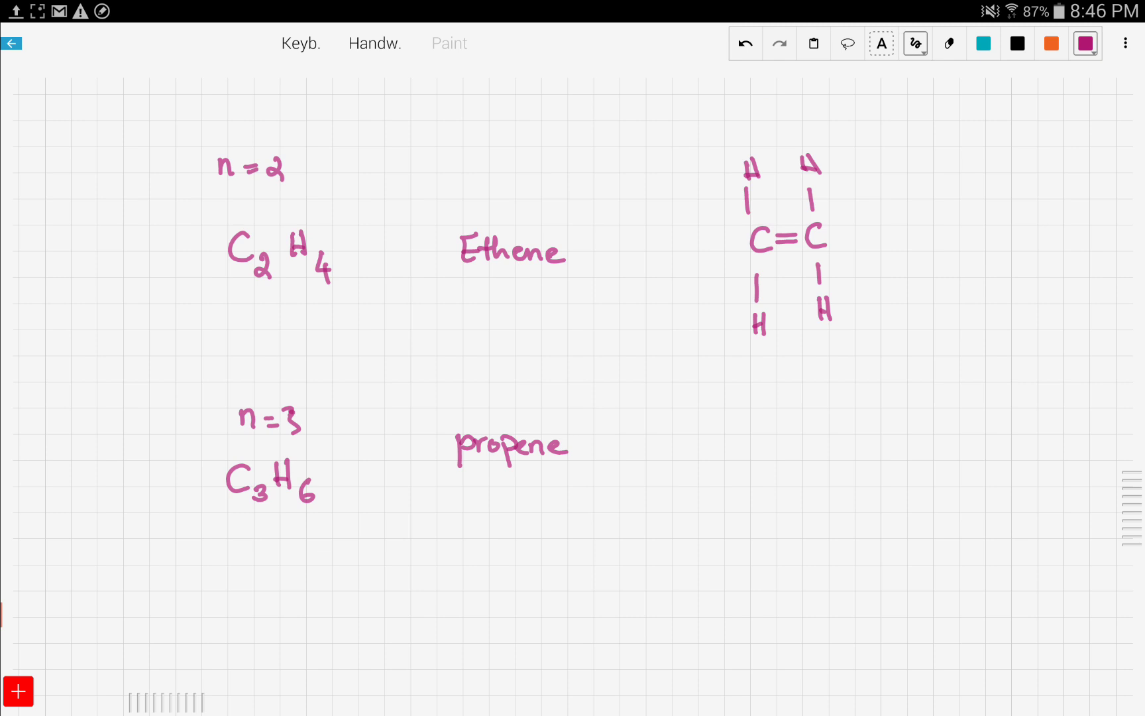
Step: Draw propene's three-carbon chain with a C=C double bond and hydrogens on the first carbon
mouse_move(779, 439)
left_mouse_down()
mouse_move(780, 461)
mouse_move(874, 450)
left_mouse_up()
mouse_move(910, 439)
left_mouse_down()
mouse_move(887, 451)
mouse_move(913, 461)
left_mouse_up()
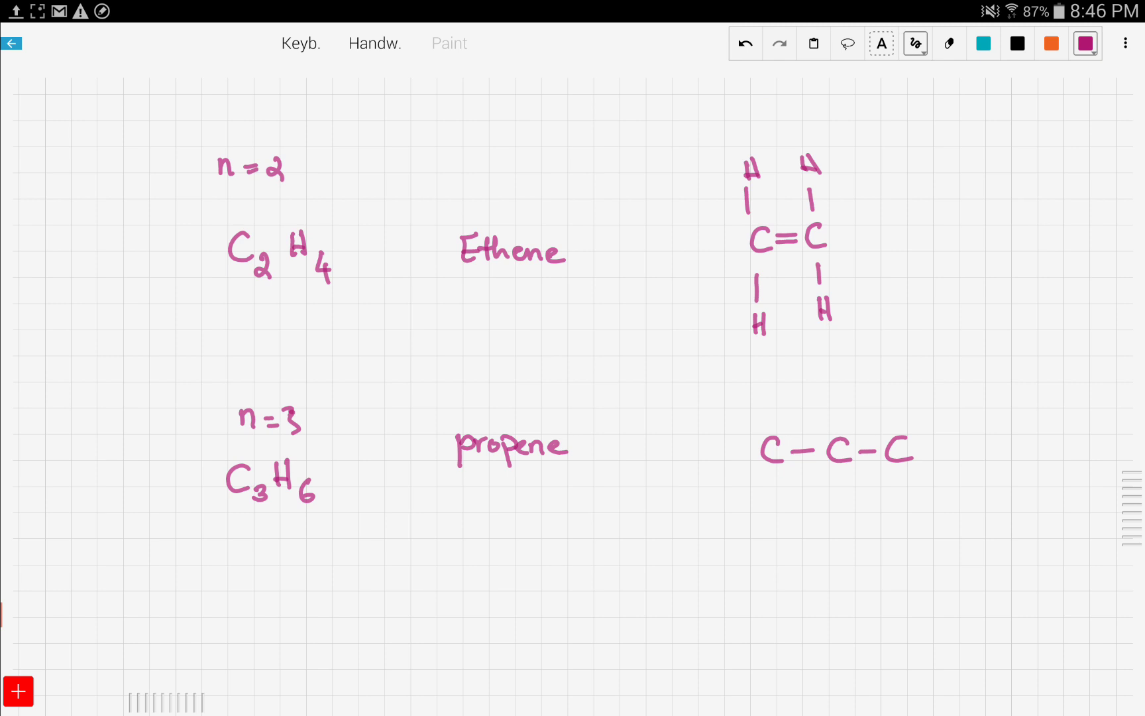
left_click_drag(796, 442, 814, 442)
left_click_drag(772, 476, 774, 497)
mouse_move(773, 516)
left_mouse_down()
mouse_move(774, 534)
mouse_move(785, 534)
left_mouse_up()
left_click_drag(771, 526, 786, 524)
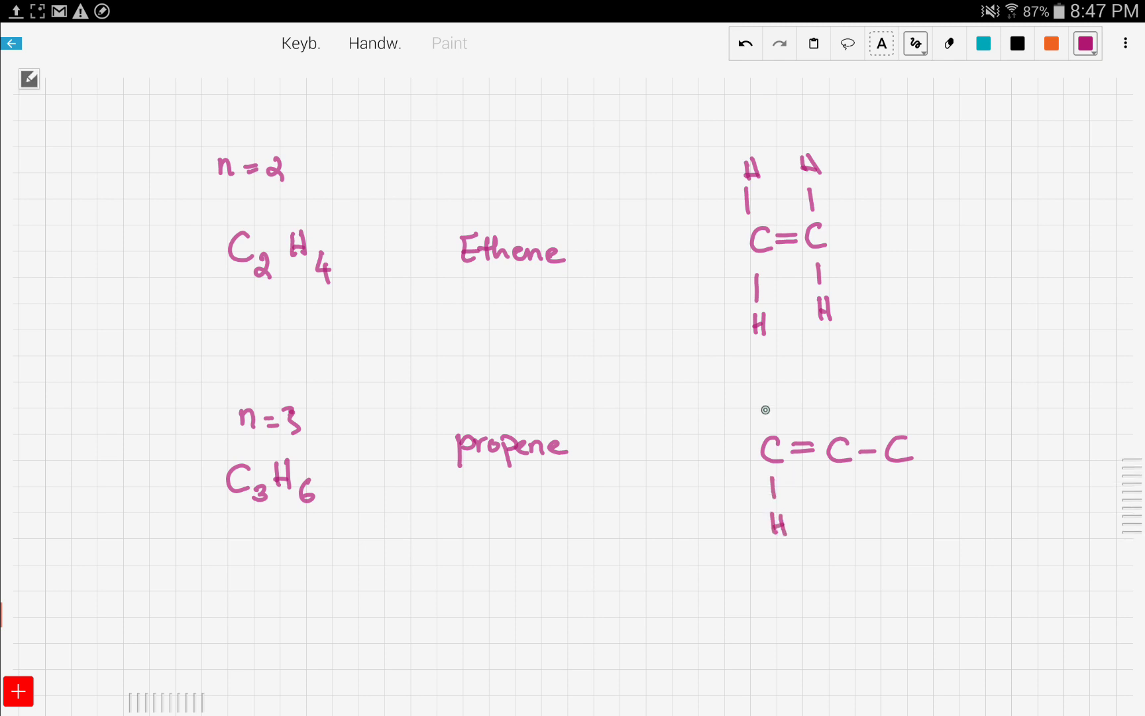
left_click_drag(763, 396, 763, 417)
left_click_drag(769, 373, 780, 391)
left_click_drag(768, 383, 782, 382)
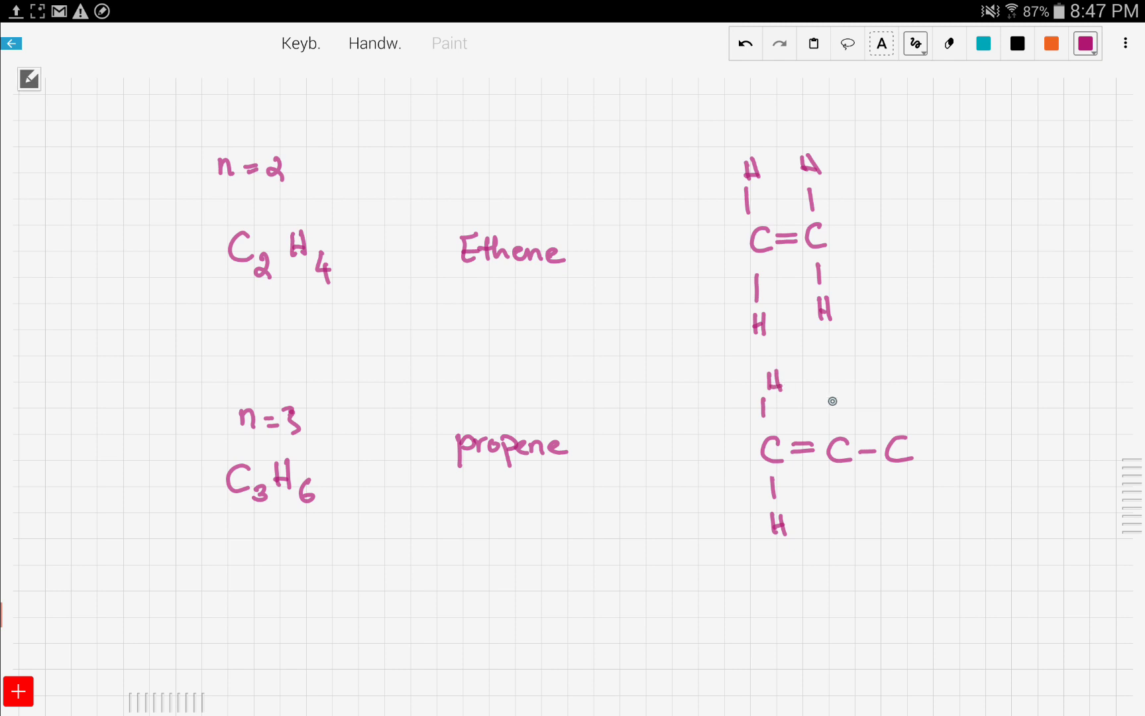
Step: Add hydrogens to the second and third carbons plus the terminal C–H bond
left_click_drag(834, 402, 835, 424)
mouse_move(845, 365)
left_mouse_down()
mouse_move(846, 388)
mouse_move(858, 387)
left_mouse_up()
left_click_drag(846, 377, 901, 417)
mouse_move(910, 365)
left_mouse_down()
mouse_move(911, 387)
mouse_move(923, 388)
left_mouse_up()
left_click_drag(910, 377, 925, 377)
left_click_drag(927, 449, 953, 458)
left_click_drag(965, 434, 966, 458)
left_click_drag(951, 447, 966, 447)
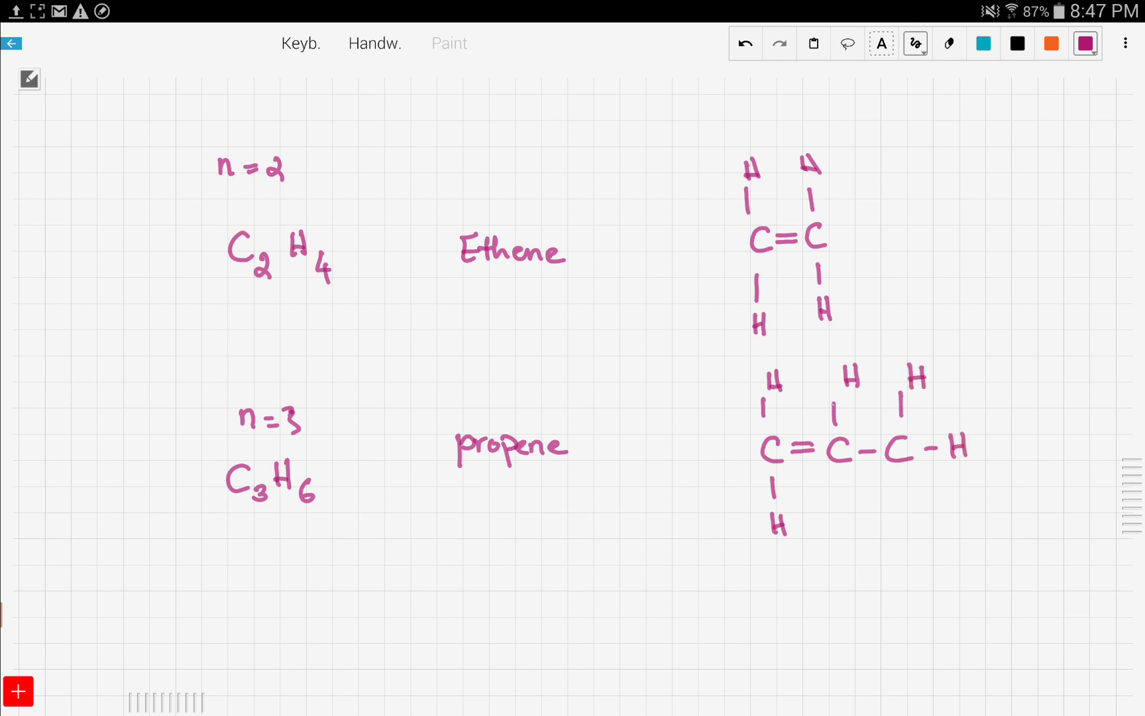
left_click_drag(901, 476, 902, 496)
mouse_move(904, 510)
left_mouse_down()
mouse_move(904, 532)
mouse_move(917, 531)
left_mouse_up()
left_click_drag(903, 521, 918, 521)
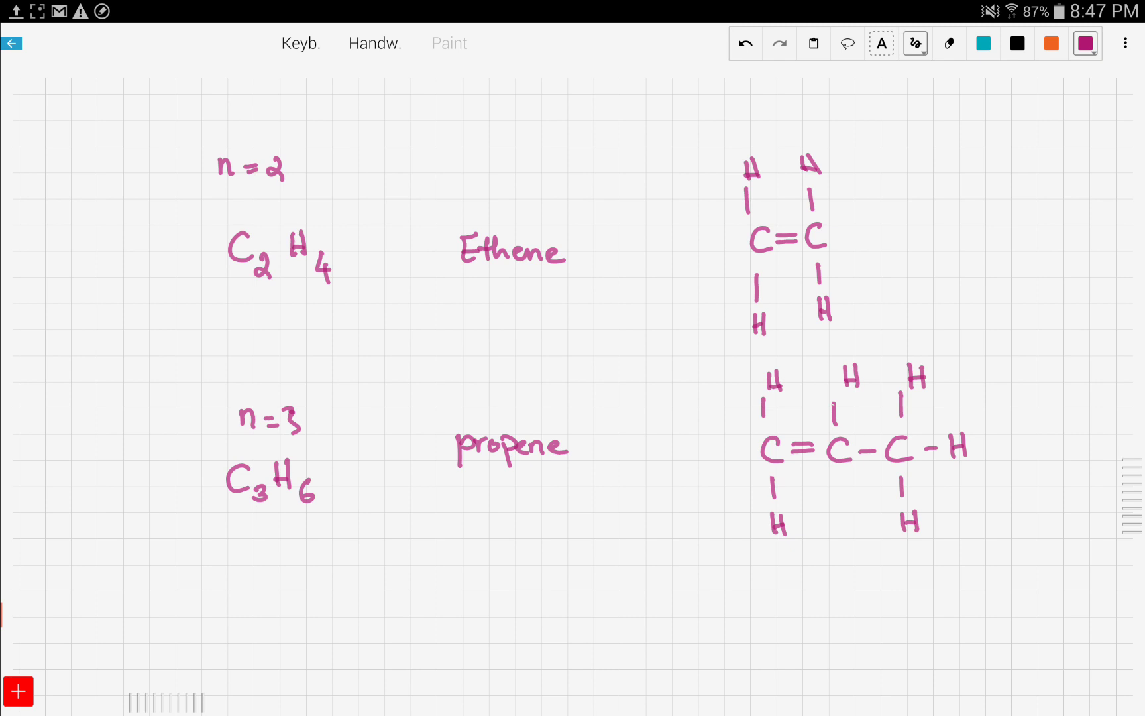
Step: Switch to black ink and write -102°C beside the ethene structure
left_click(1018, 44)
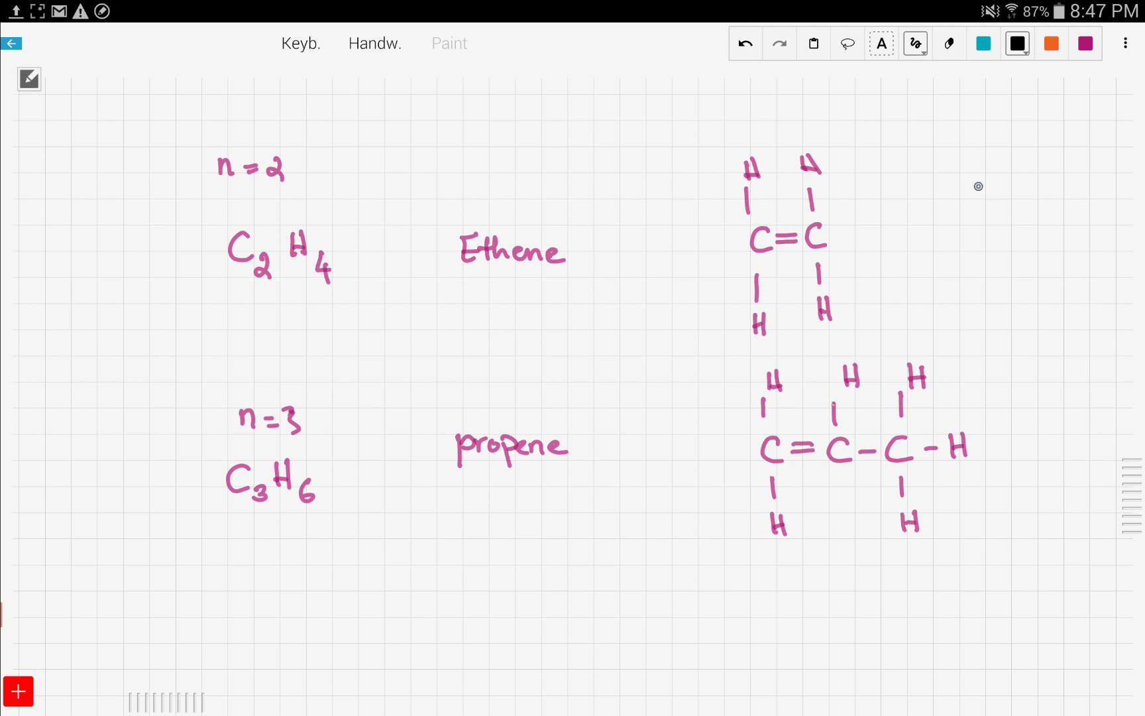
left_click_drag(932, 257, 956, 255)
mouse_move(969, 232)
left_mouse_down()
mouse_move(997, 244)
mouse_move(1030, 235)
left_mouse_up()
left_click(995, 210)
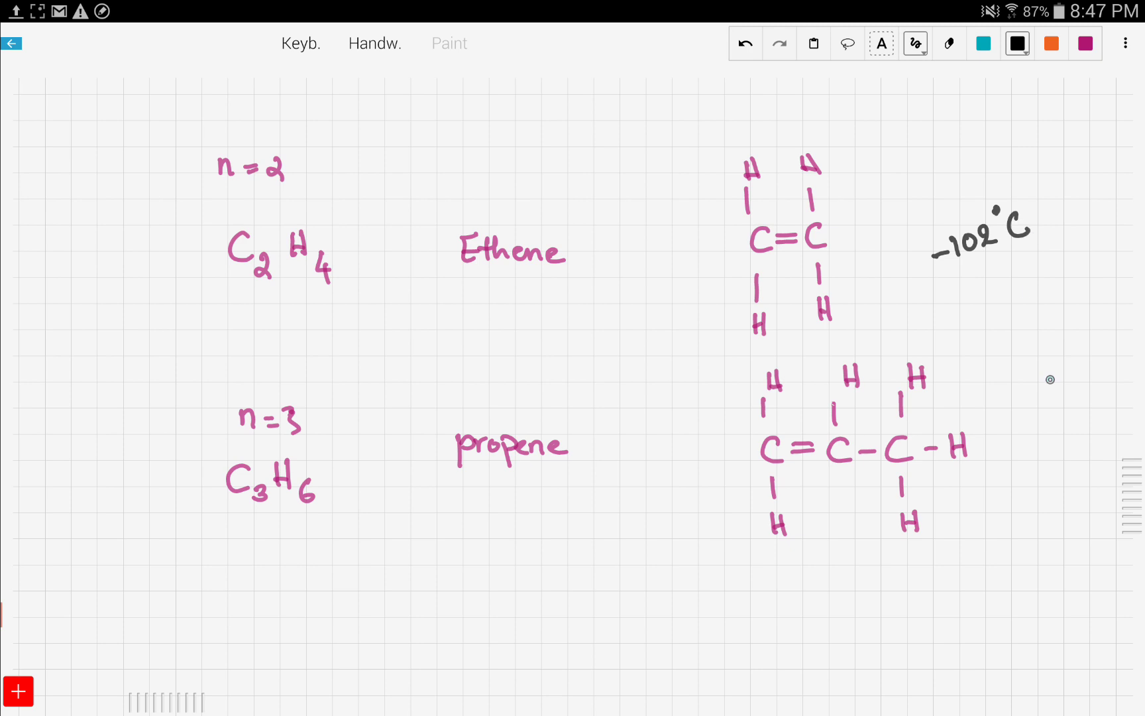
Step: Write -47°C beside the propene structure and scroll back up
left_click_drag(997, 418, 1046, 408)
left_click(1056, 364)
left_click_drag(1086, 369, 1087, 389)
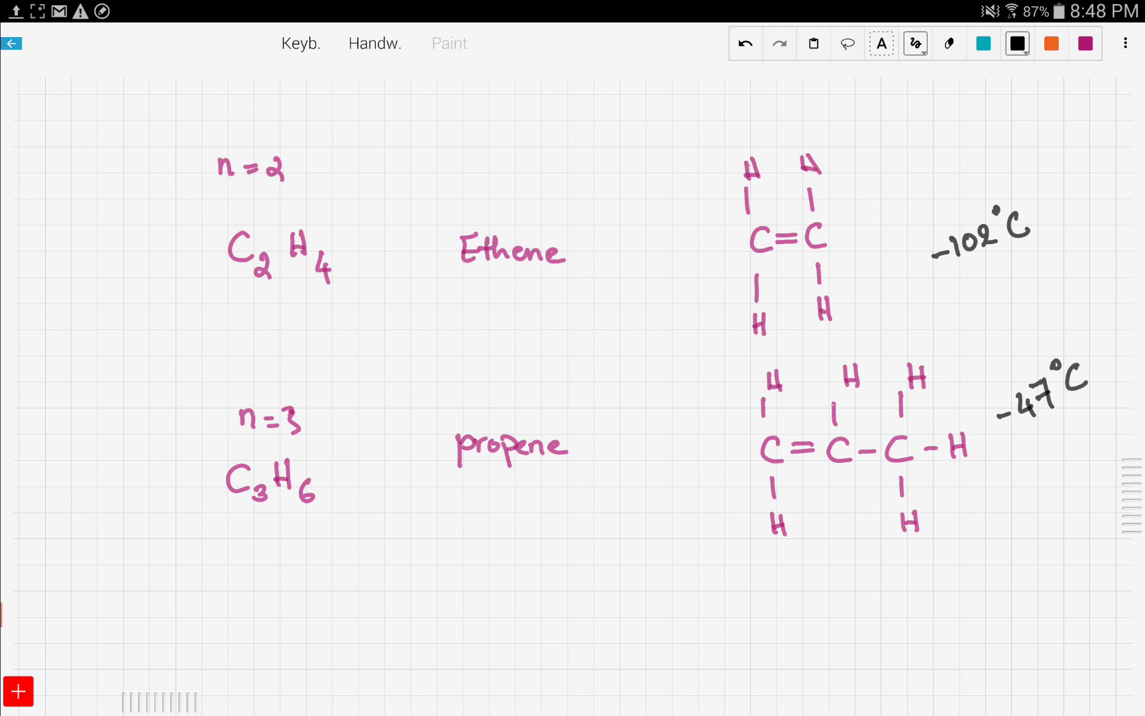
left_click_drag(1127, 498, 1126, 116)
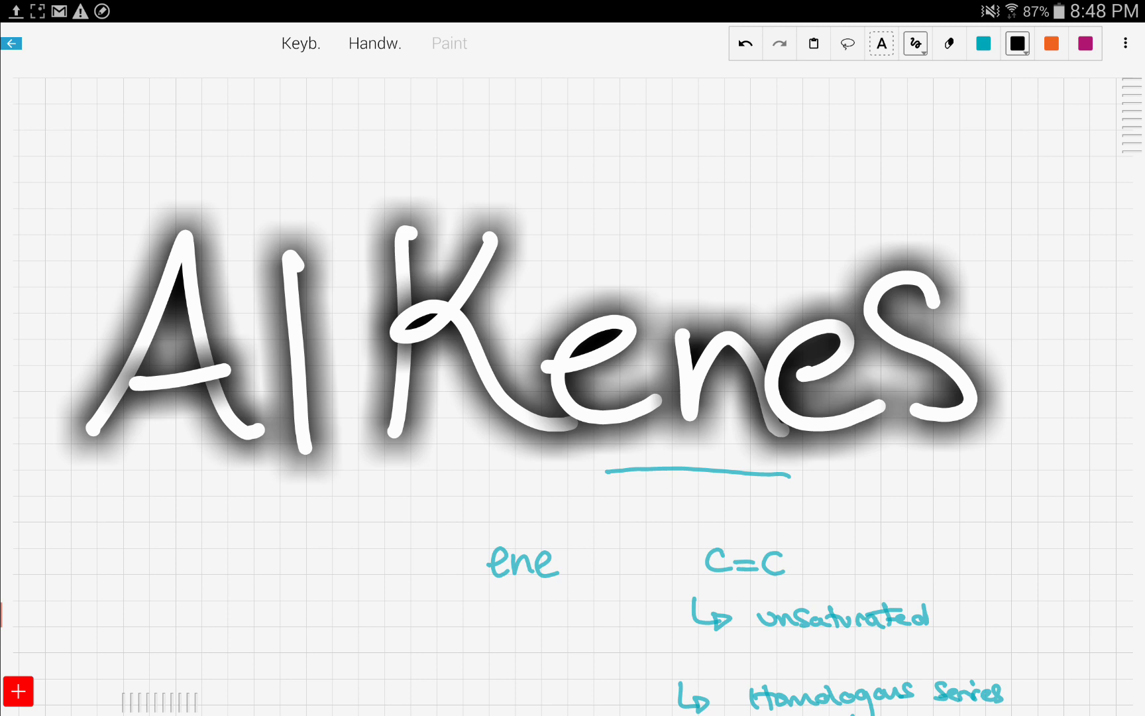
Step: Tick Homologous Series, n=2, n=3, -102°C and -47°C, then return to the Alkenes title
left_click_drag(1130, 116, 1130, 196)
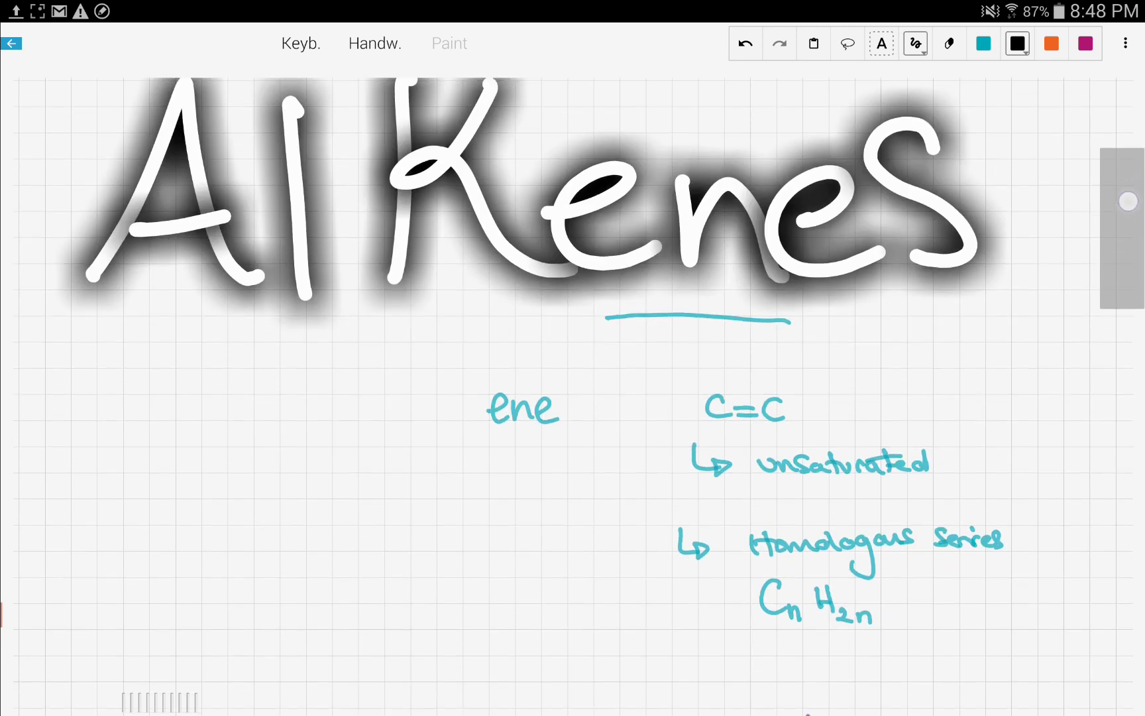
left_click_drag(1019, 516, 1051, 495)
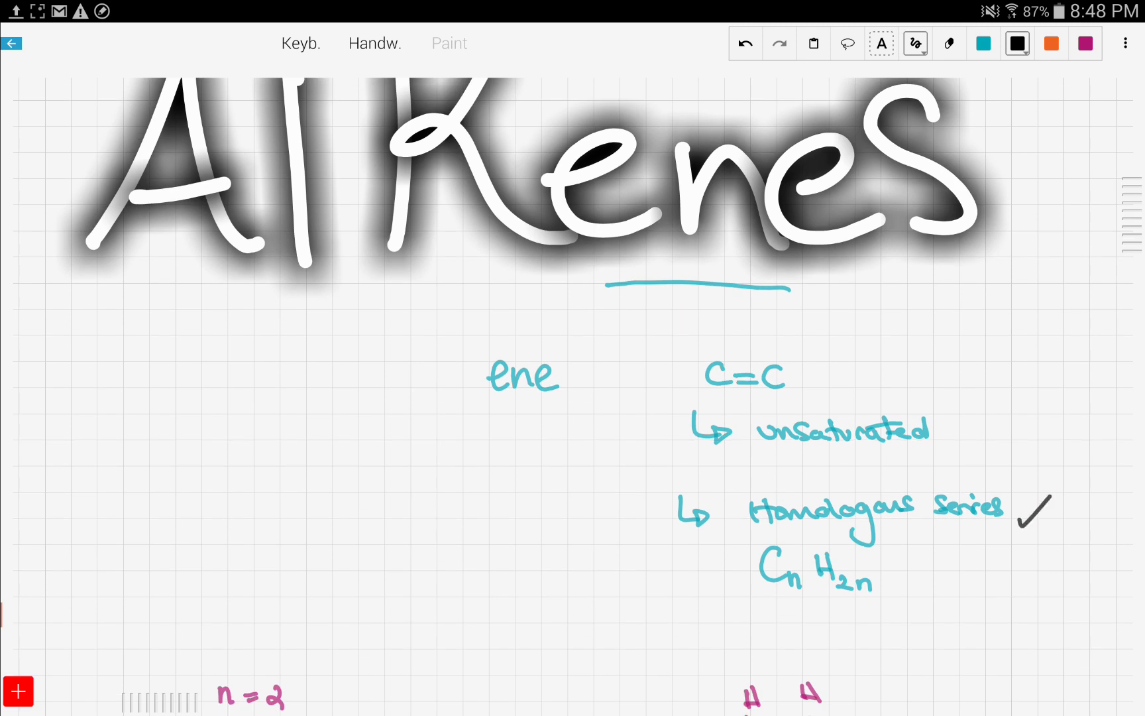
left_click_drag(1130, 212, 1131, 487)
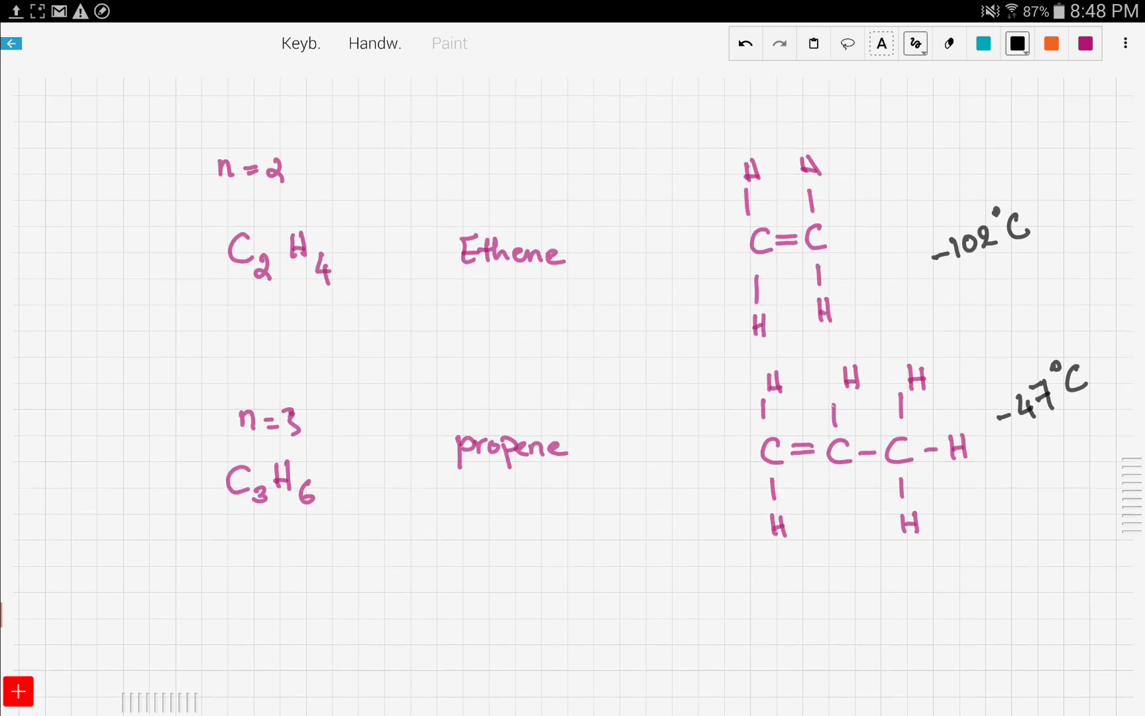
left_click_drag(299, 171, 327, 157)
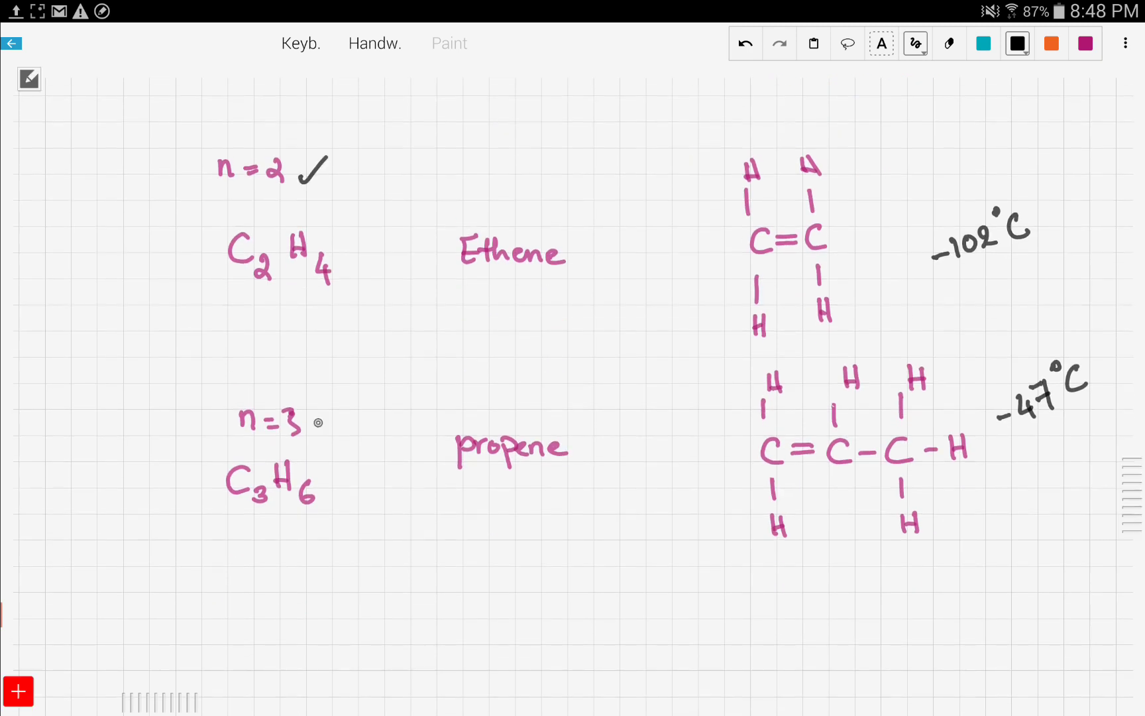
left_click_drag(317, 420, 346, 400)
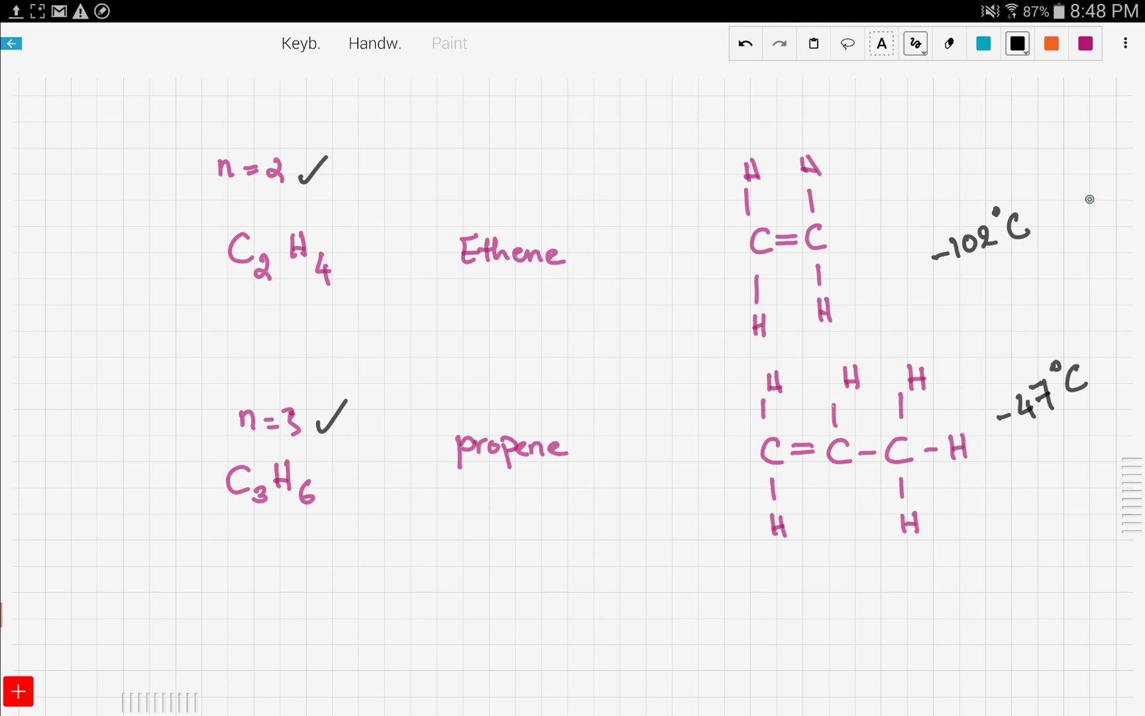
left_click_drag(1061, 235, 1080, 209)
left_click_drag(1101, 333, 1113, 301)
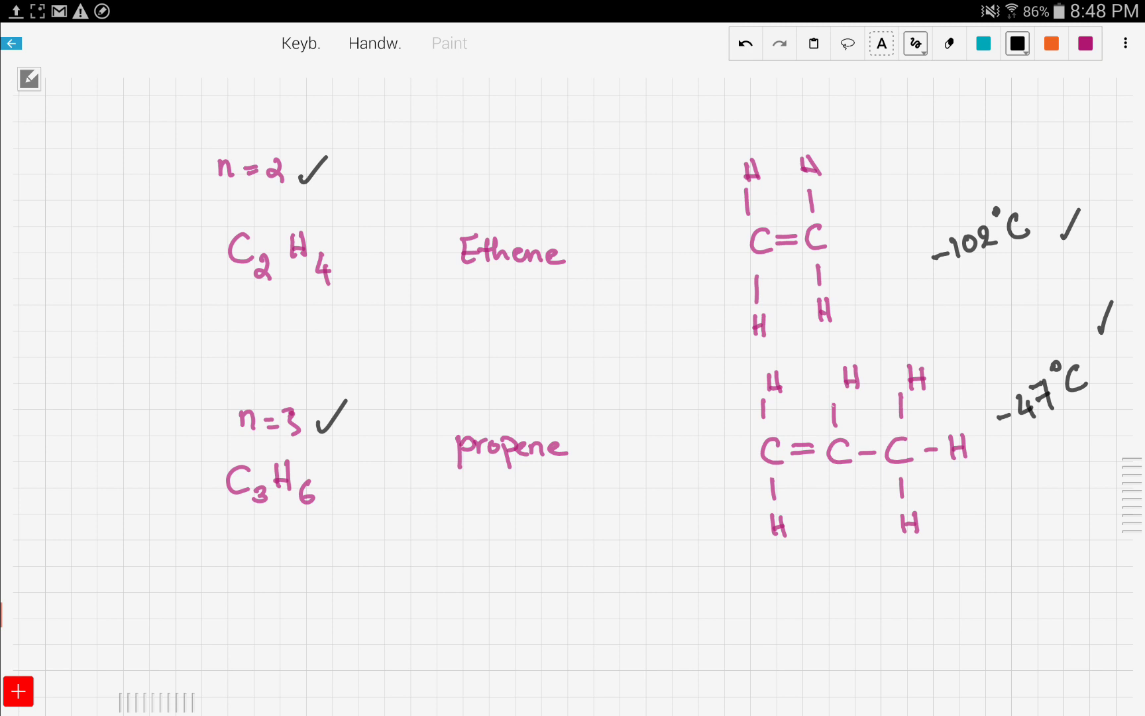
left_click_drag(1122, 497, 1130, 86)
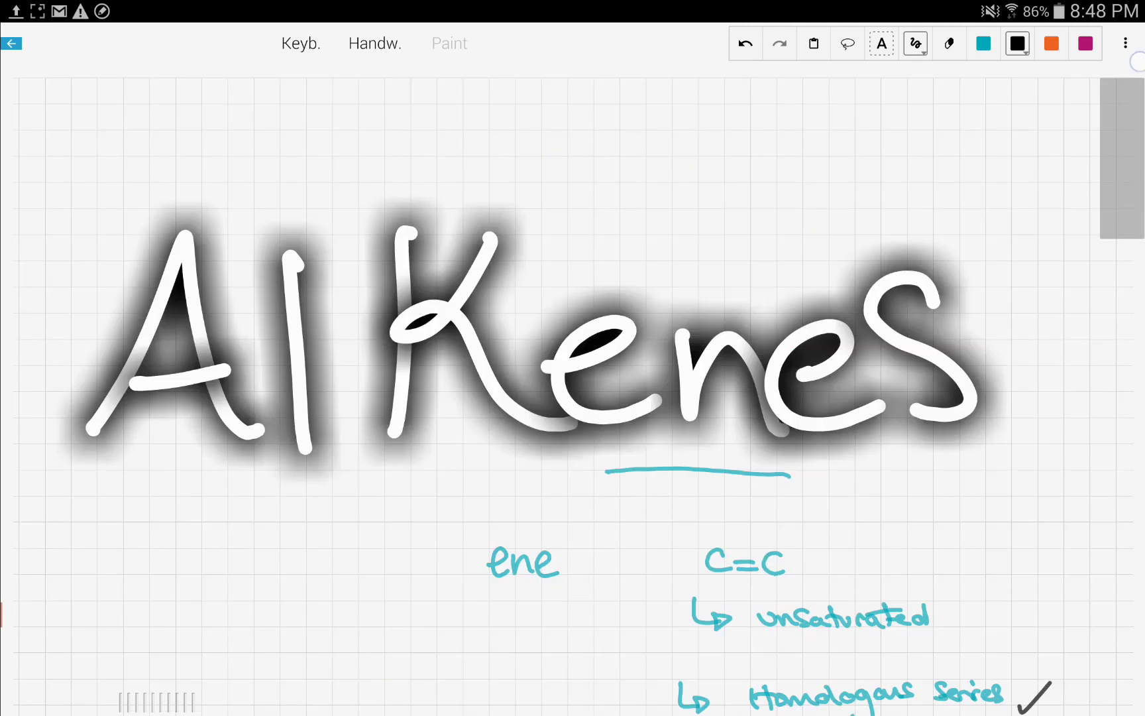